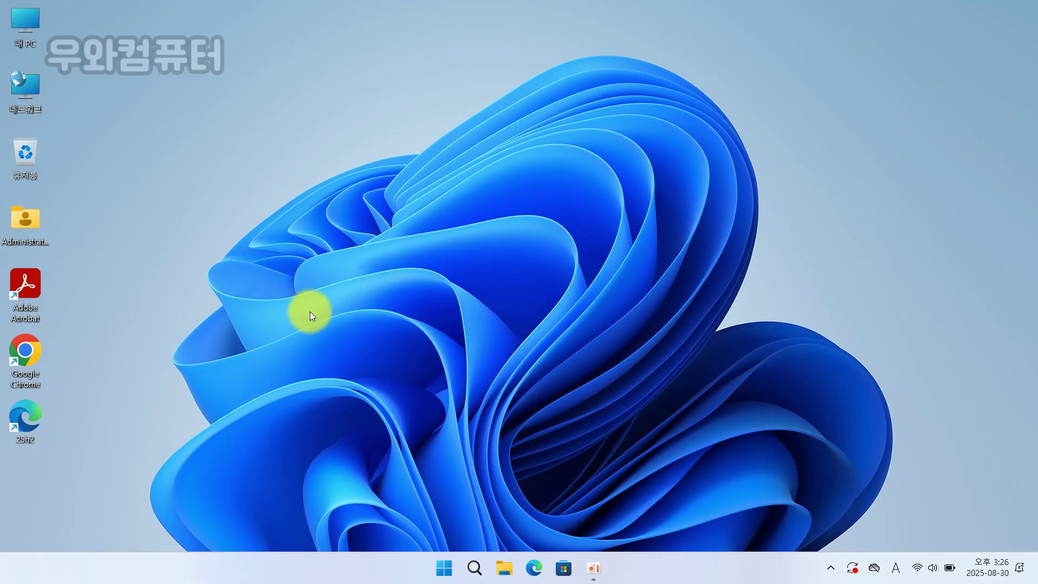
Step: Open uupdump.net from the 25h2 desktop shortcut in a maximized window, dismissing the page-restore prompt and closing the extra Edge what's-new page
double_click(22, 414)
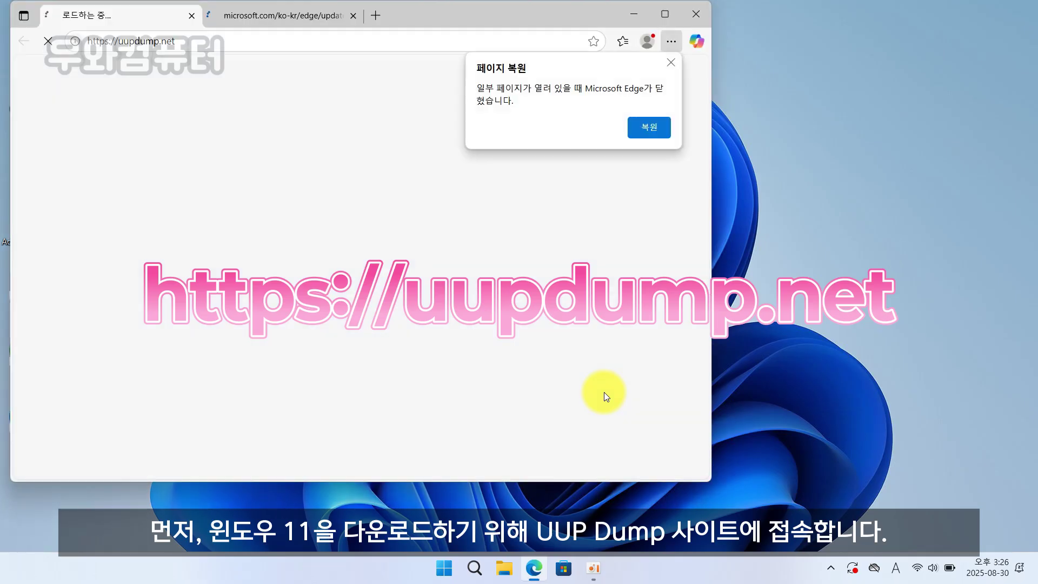
left_click(671, 63)
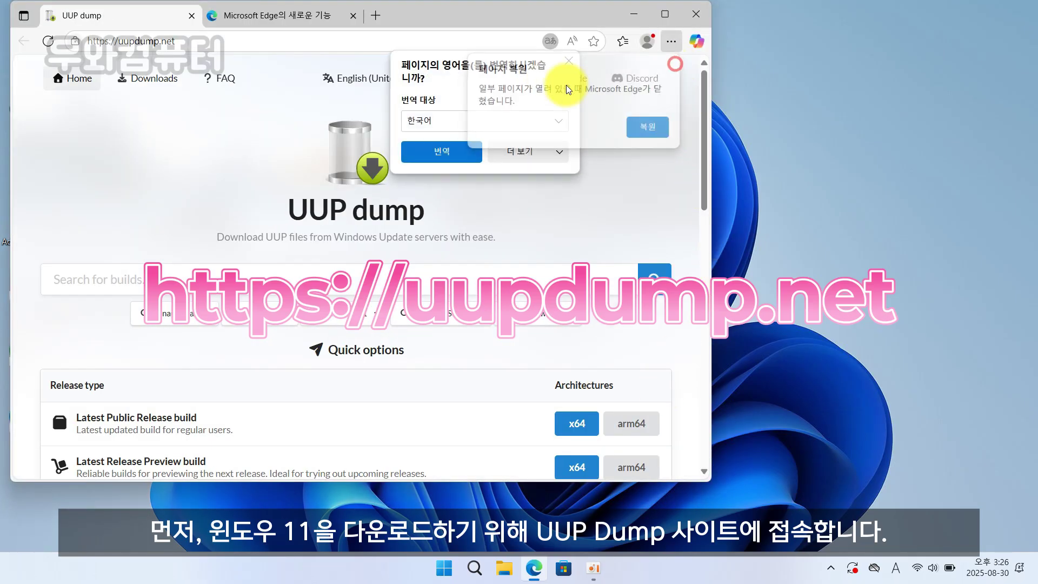
double_click(544, 16)
left_click(343, 10)
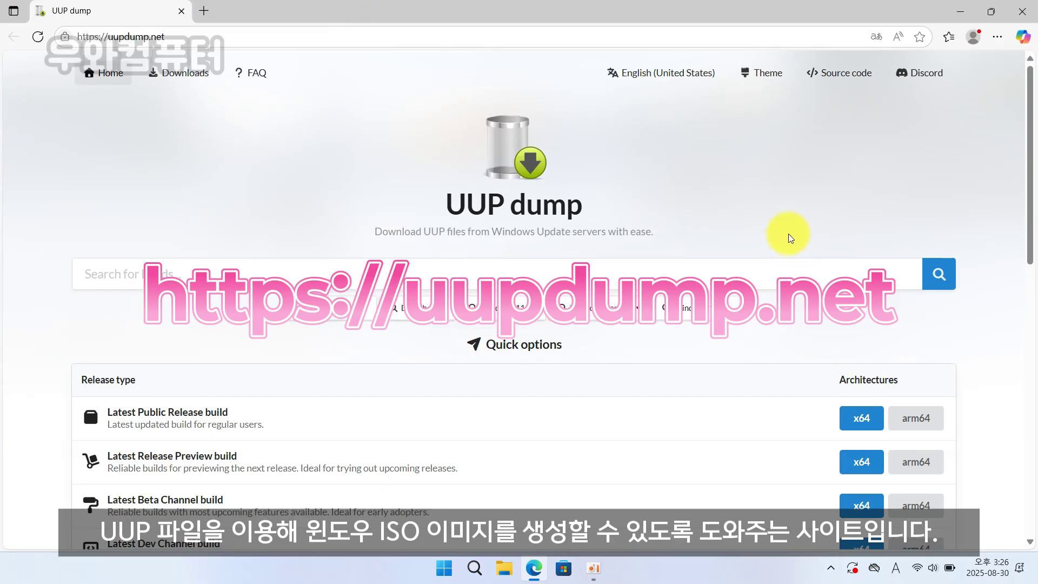
Step: Translate the UUP dump page into Korean and look through the recently added builds
scroll(788, 234, "down", 3)
scroll(788, 204, "up", 3)
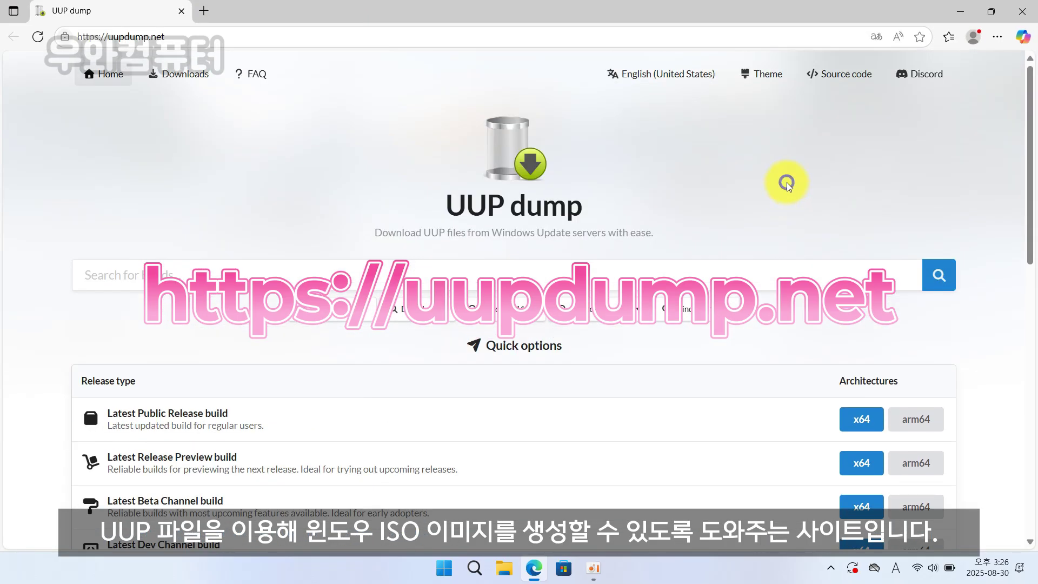
right_click(786, 182)
left_click(852, 359)
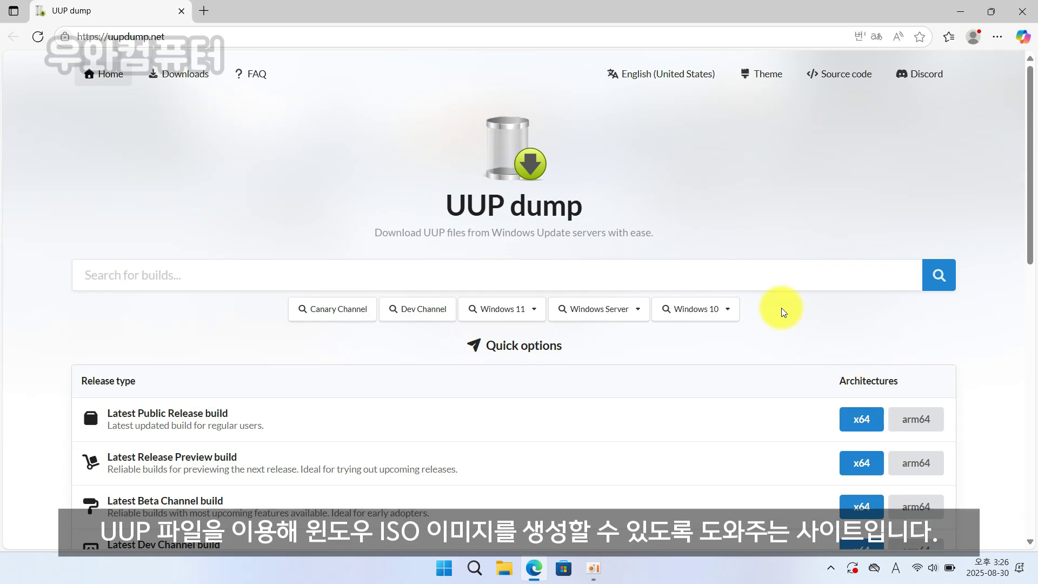
scroll(793, 301, "down", 10)
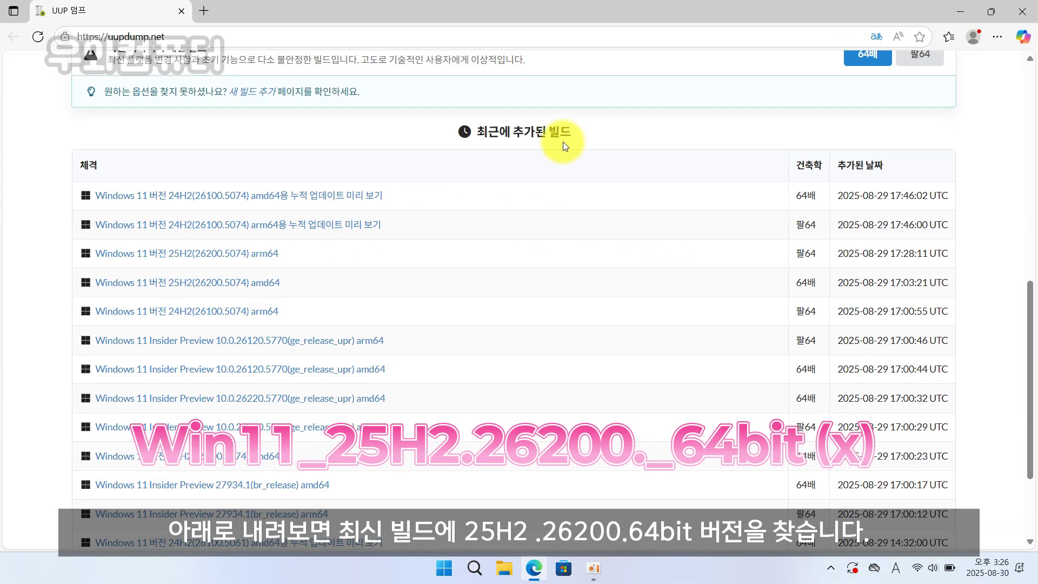
scroll(467, 215, "down", 3)
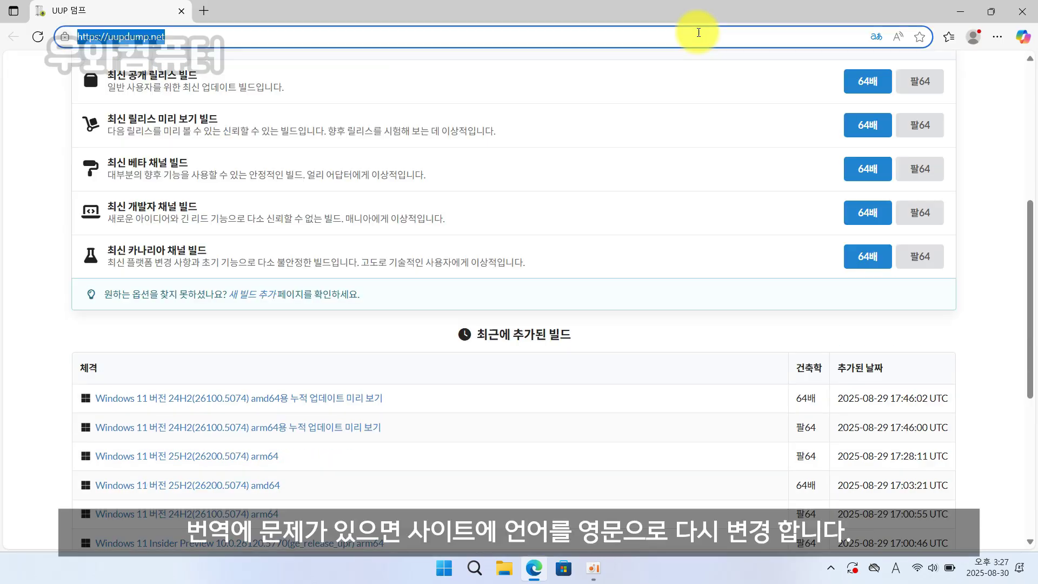
Step: Reload the UUP dump page in English and check the site's language choices without changing the language
key("Return")
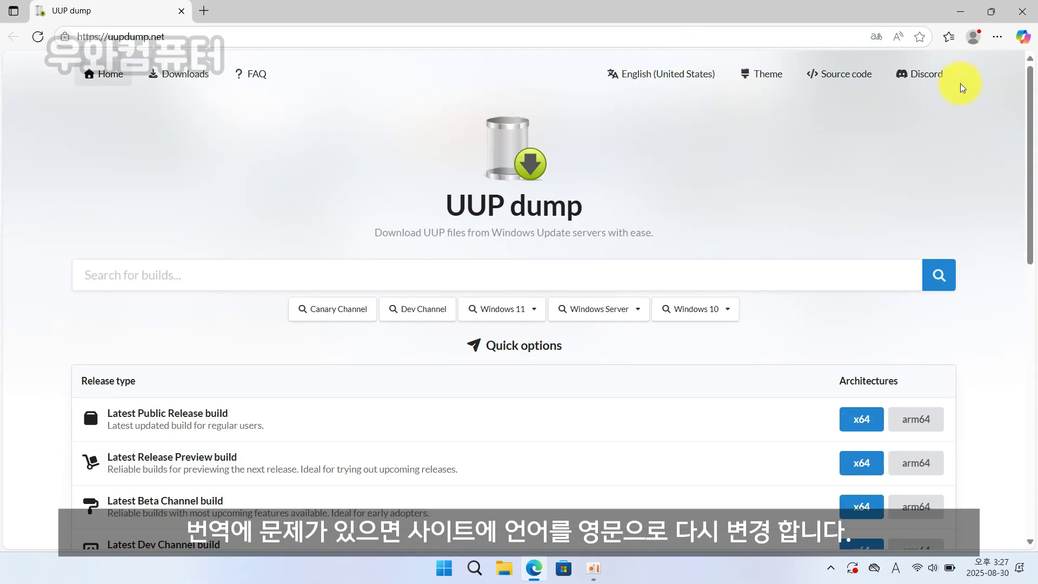
left_click(1003, 36)
left_click(1003, 35)
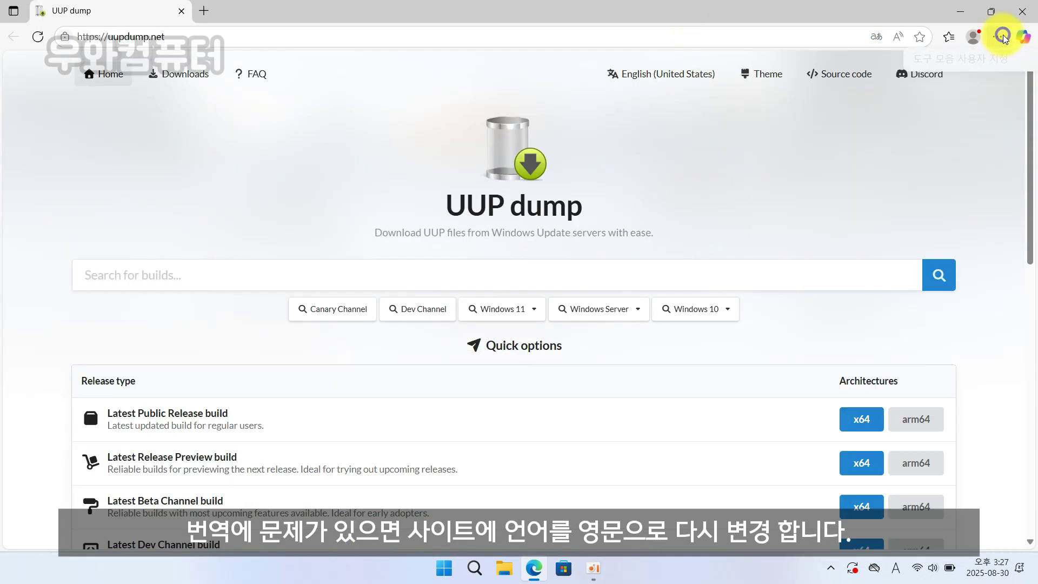
left_click(1001, 34)
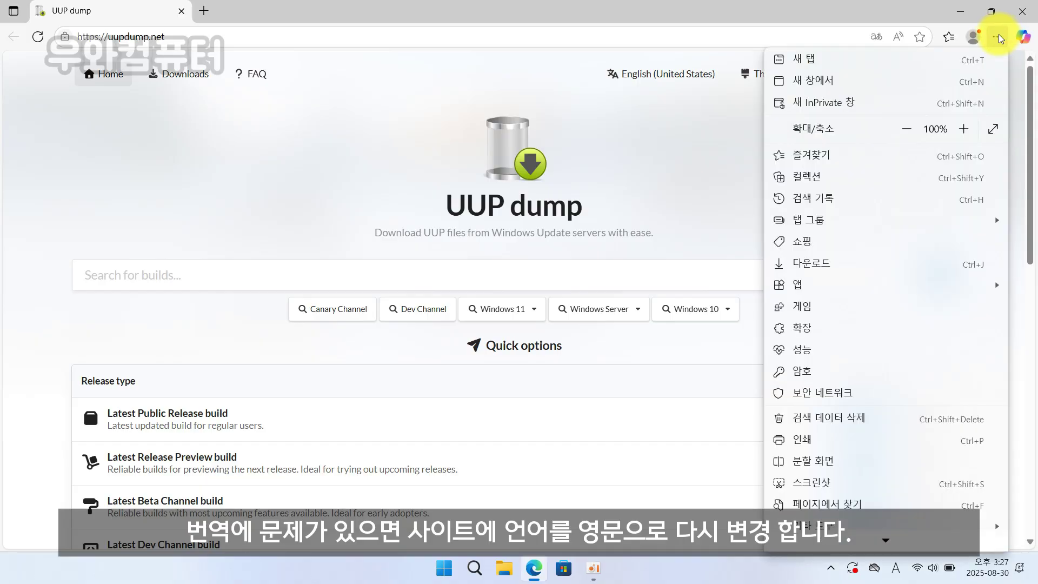
left_click(643, 71)
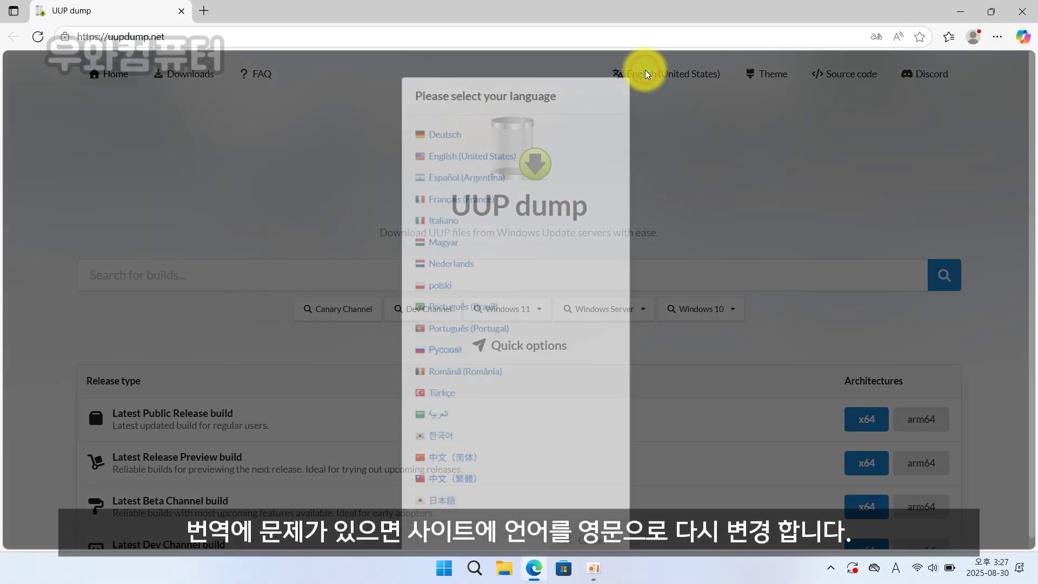
left_click(930, 173)
Step: Select the Windows 11, version 25H2 (26200.5074) amd64 build and continue with Korean as its language
scroll(752, 251, "down", 10)
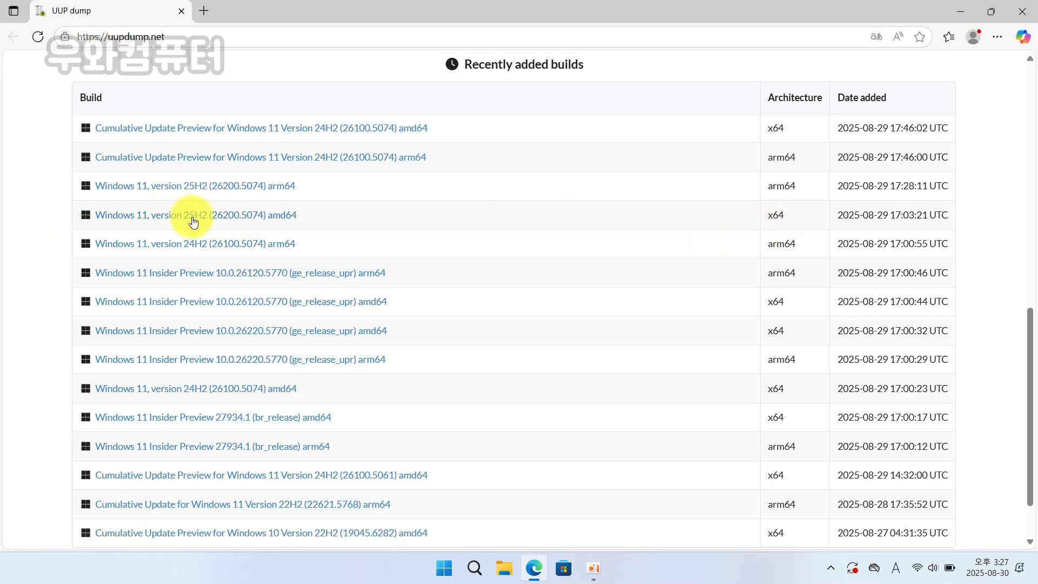
left_click(227, 223)
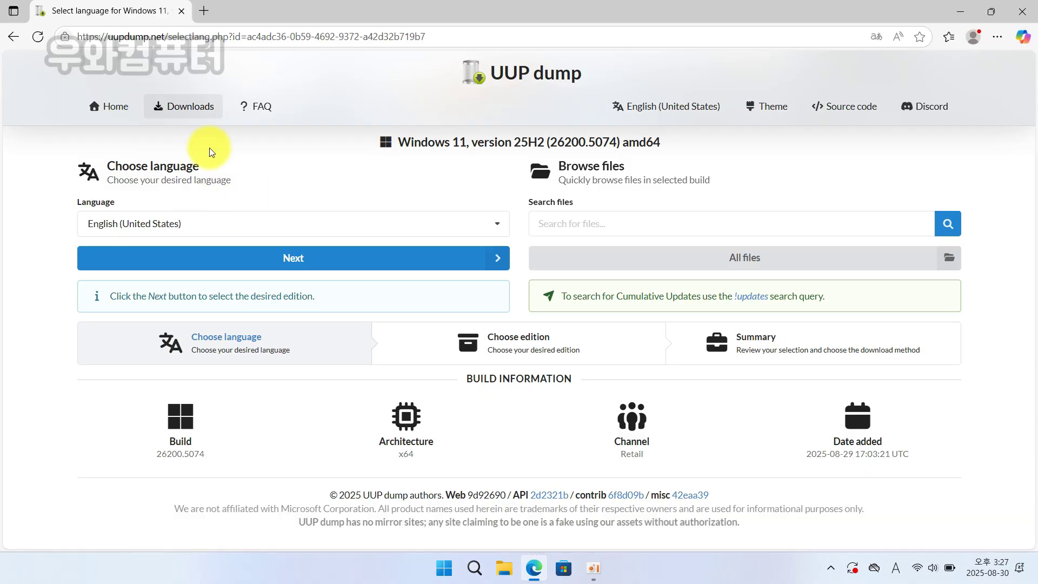
left_click(219, 226)
scroll(247, 301, "down", 4)
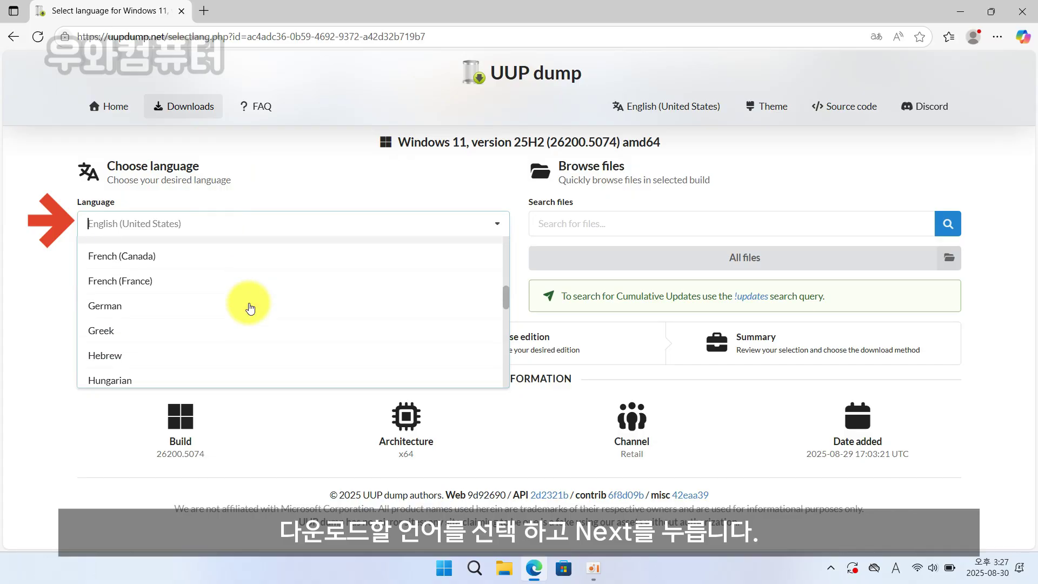
scroll(232, 305, "up", 1)
left_click(122, 325)
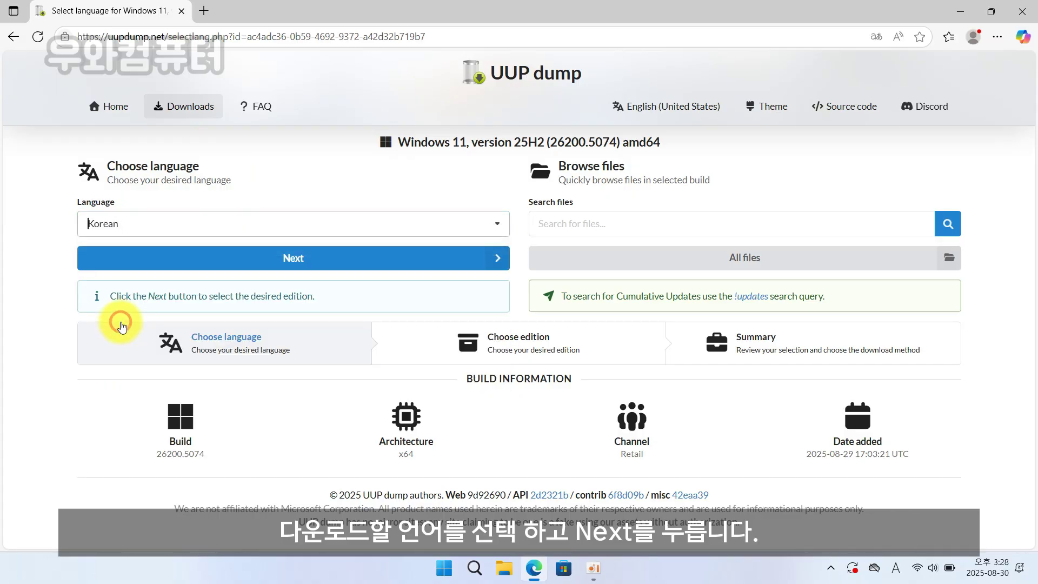
left_click(326, 265)
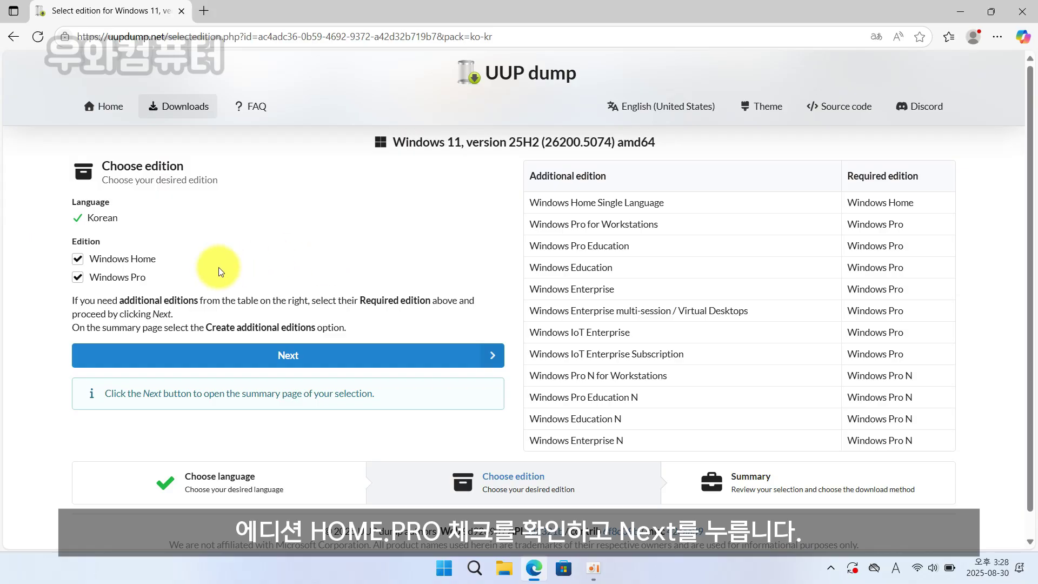
Step: Accept the Windows Home and Windows Pro editions and create the download package with the Download and convert to ISO method
left_click(333, 358)
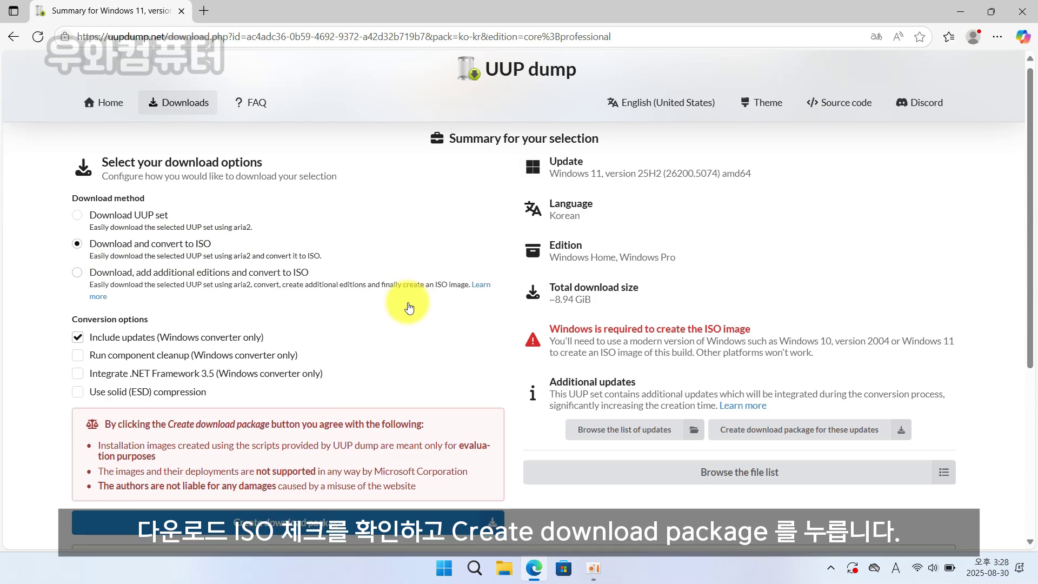
scroll(406, 305, "down", 2)
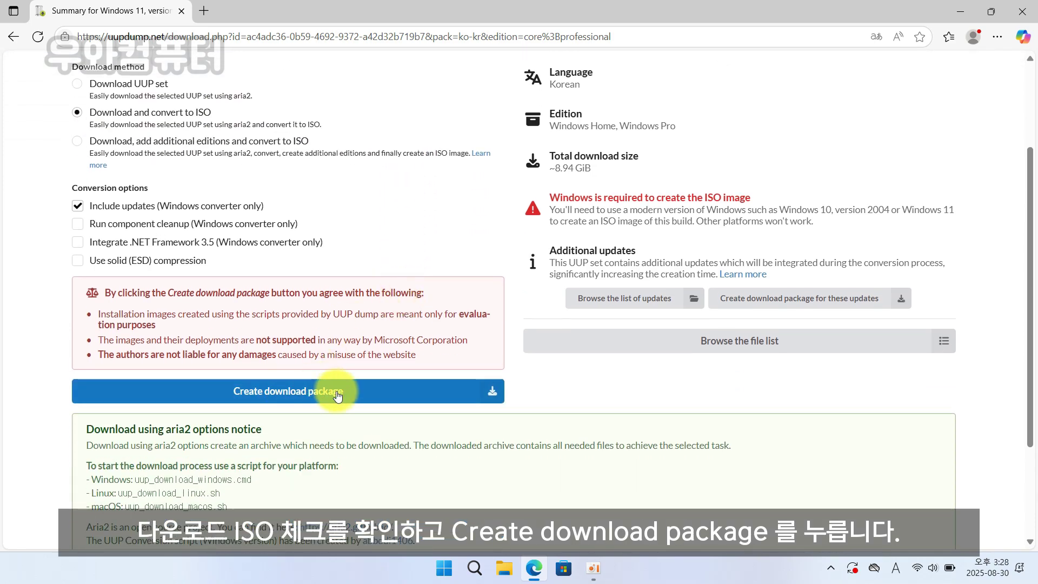
left_click(401, 396)
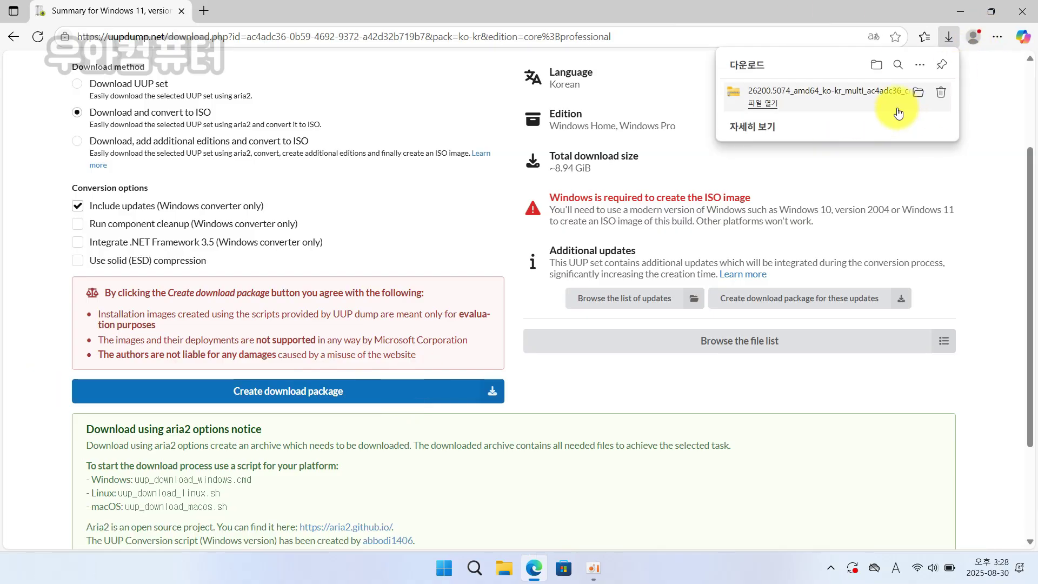
Step: Show the downloaded 26200.5074 amd64 ko-kr ZIP in its folder and extract it to the default destination
left_click(917, 103)
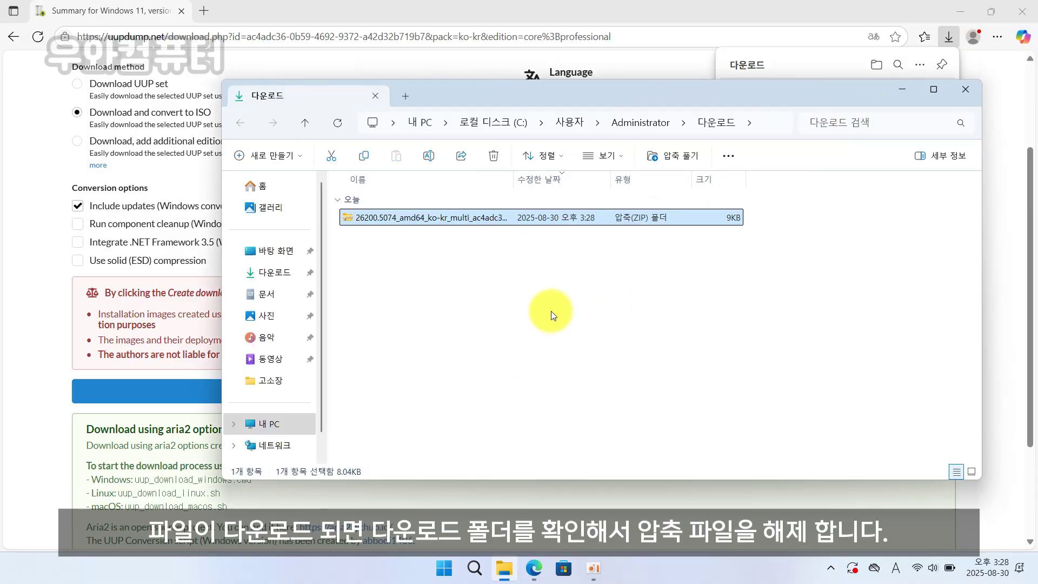
right_click(437, 218)
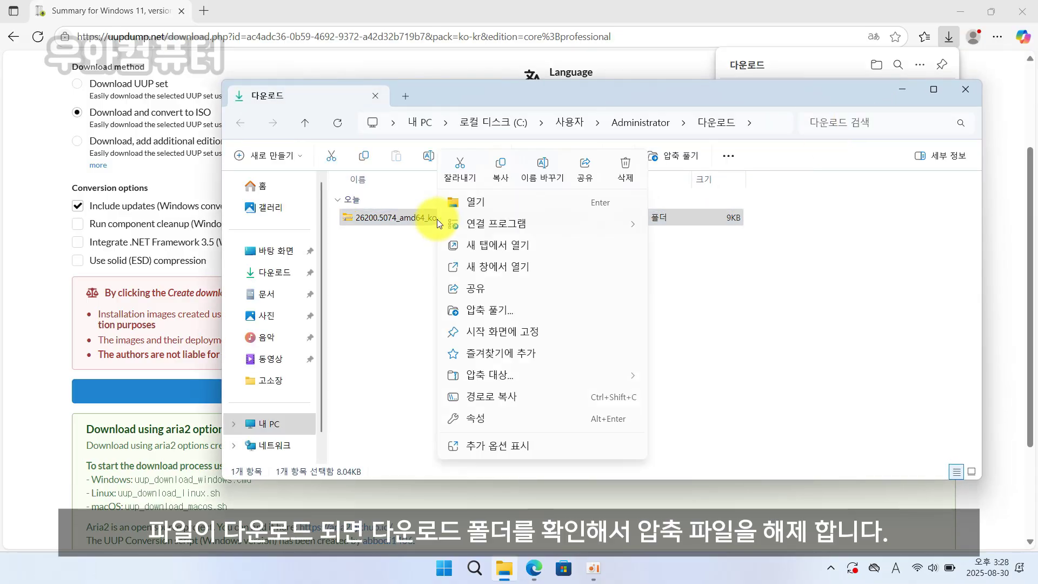
left_click(482, 309)
left_click(643, 424)
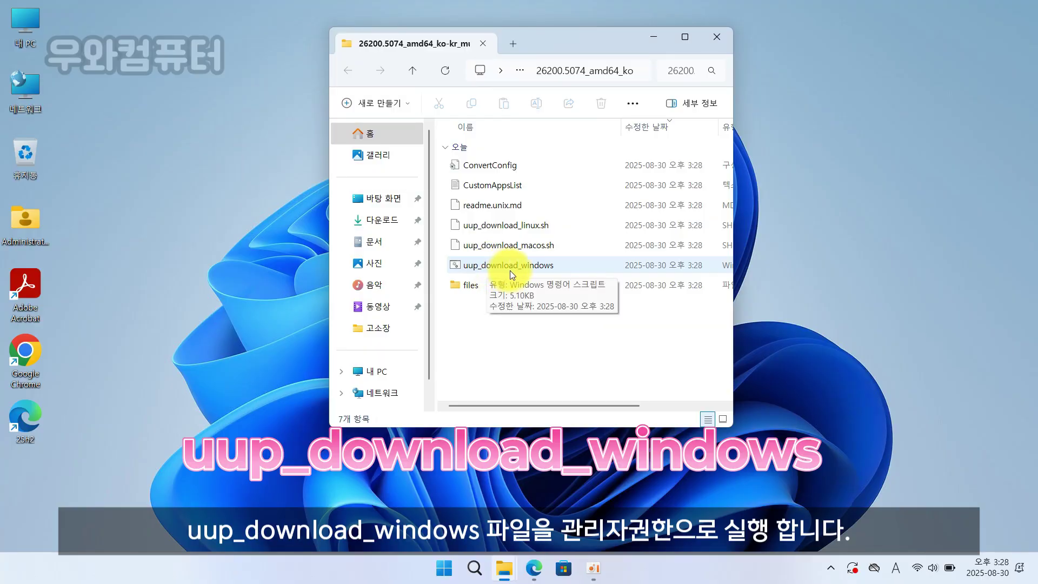
Step: Run uup_download_windows as administrator and answer the script security prompt with R to run it once
right_click(544, 269)
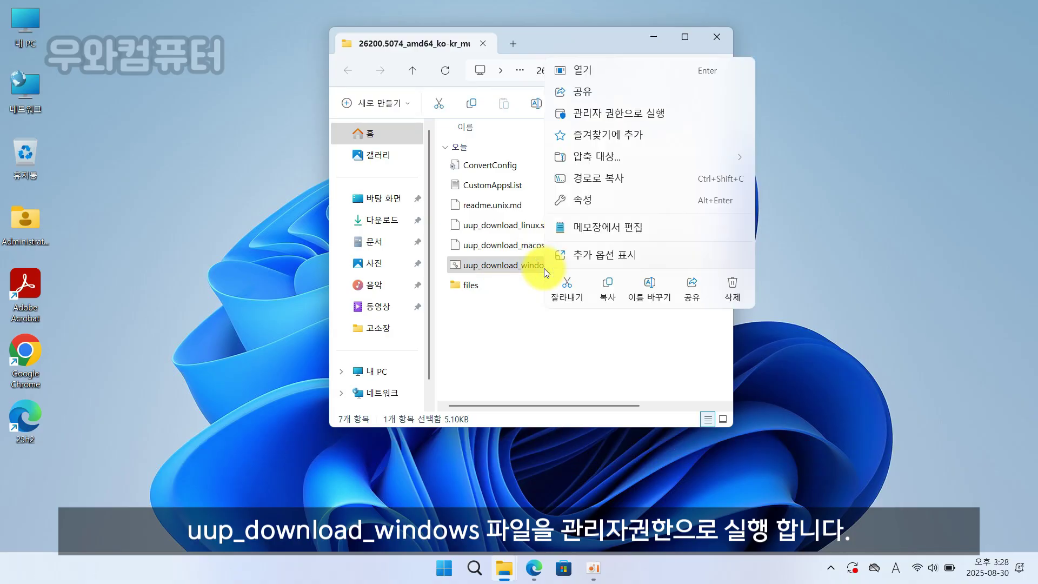
left_click(664, 118)
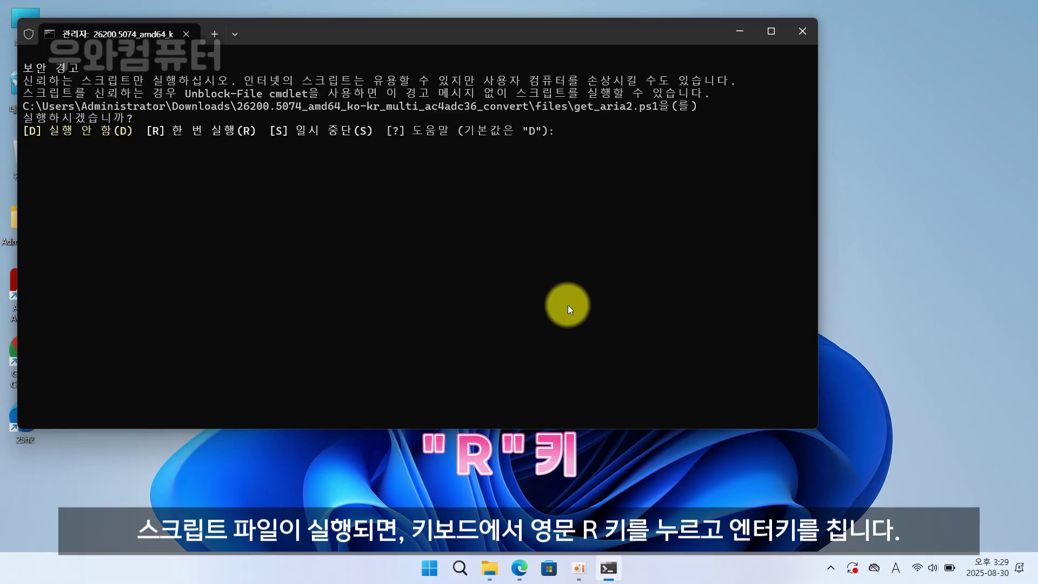
type("R")
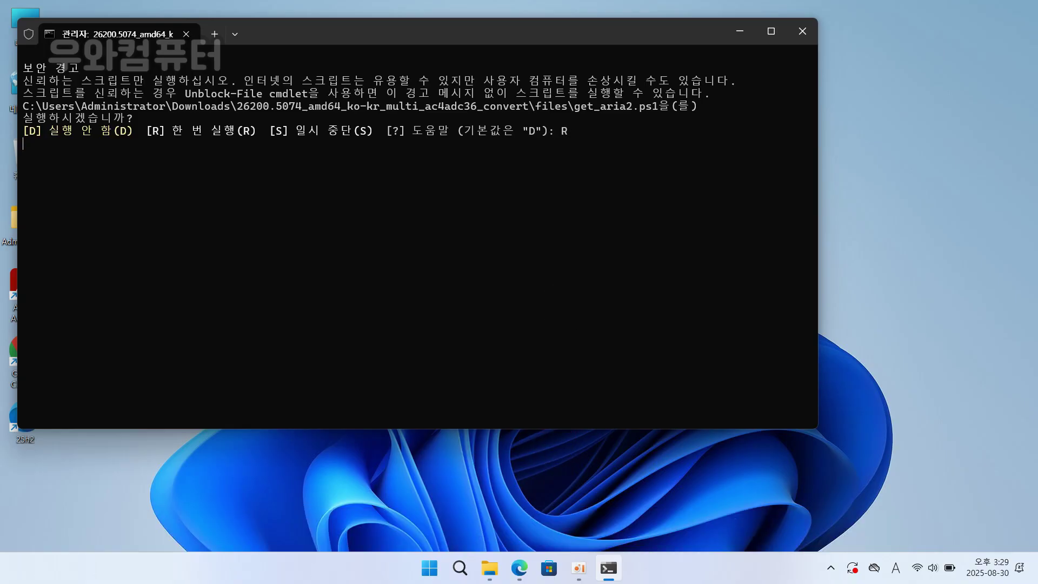
key("Return")
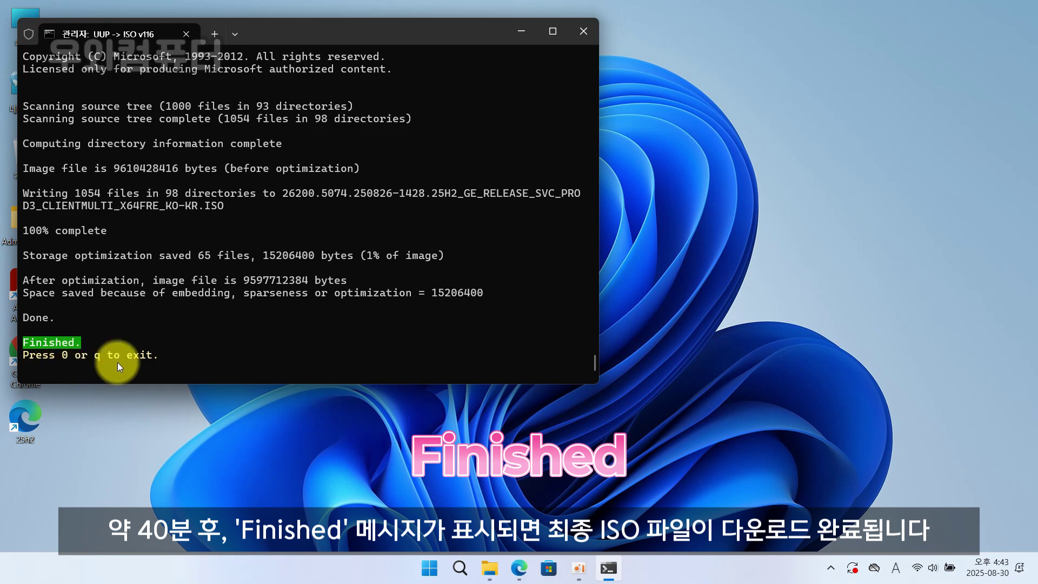
Step: Bring up the extracted package folder and mount the 26200.5074 25H2 disk image file
left_click(489, 568)
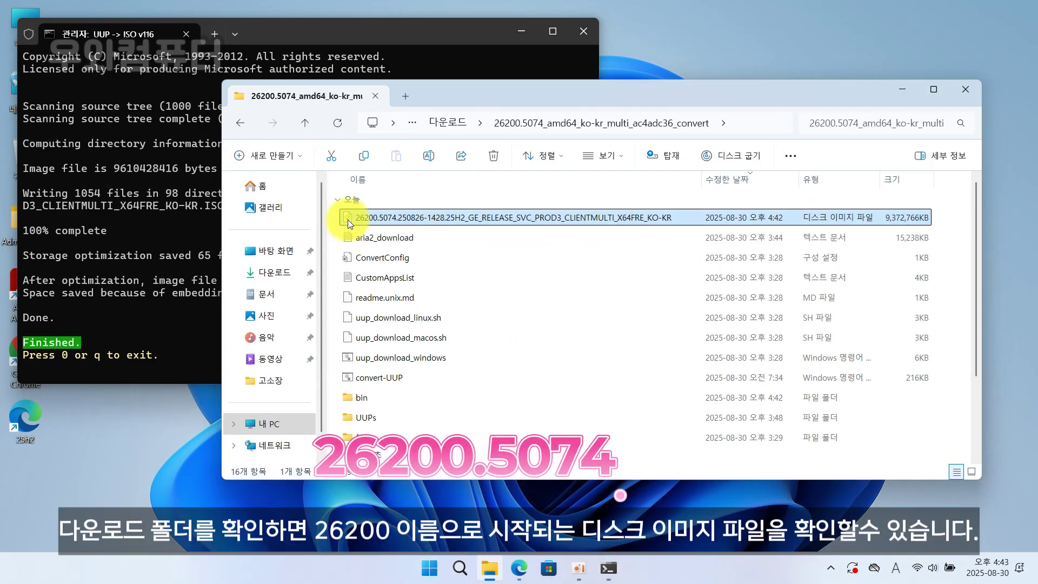
mouse_move(389, 221)
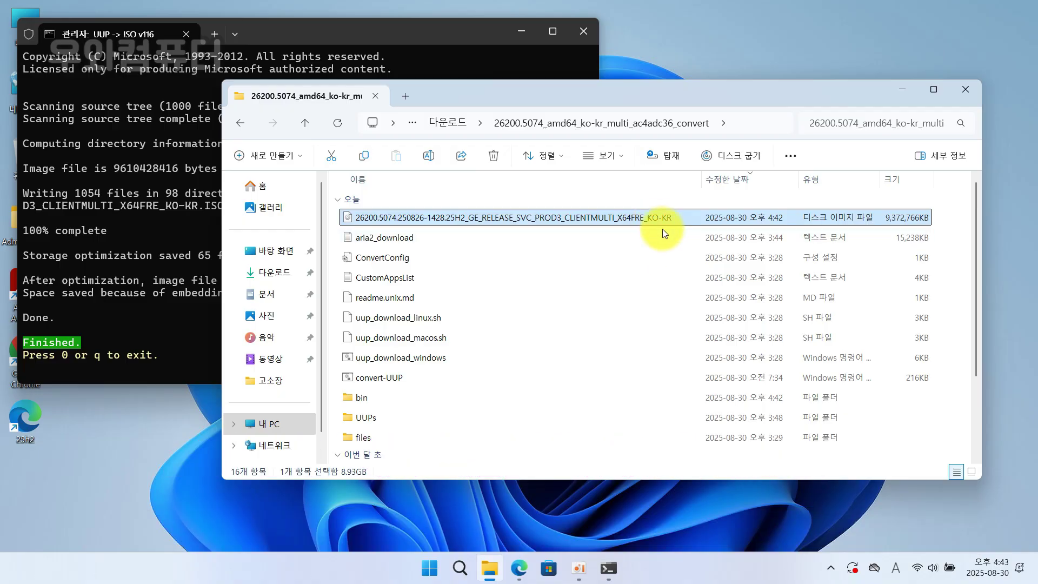
right_click(622, 218)
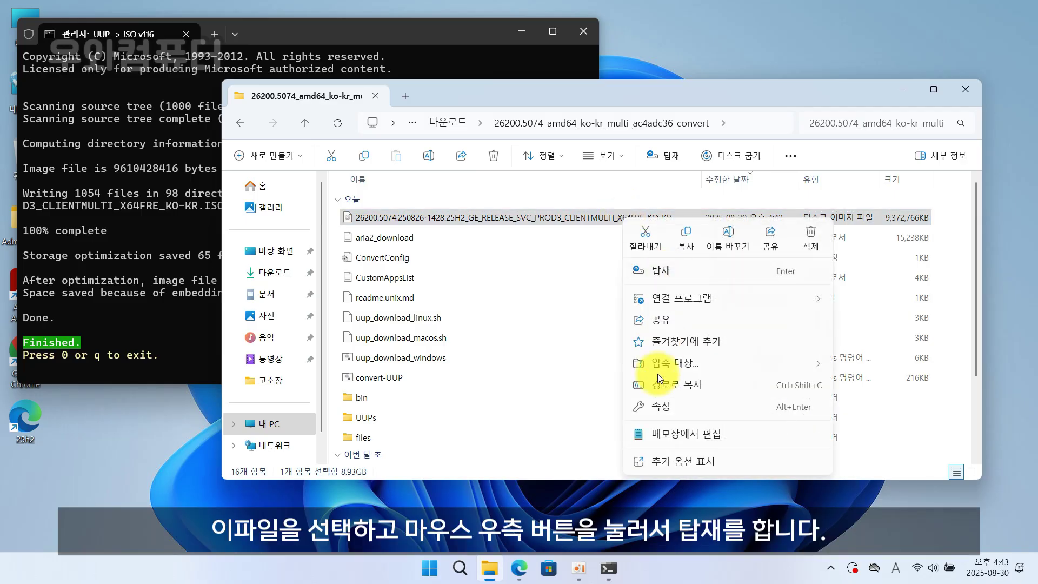
left_click(677, 463)
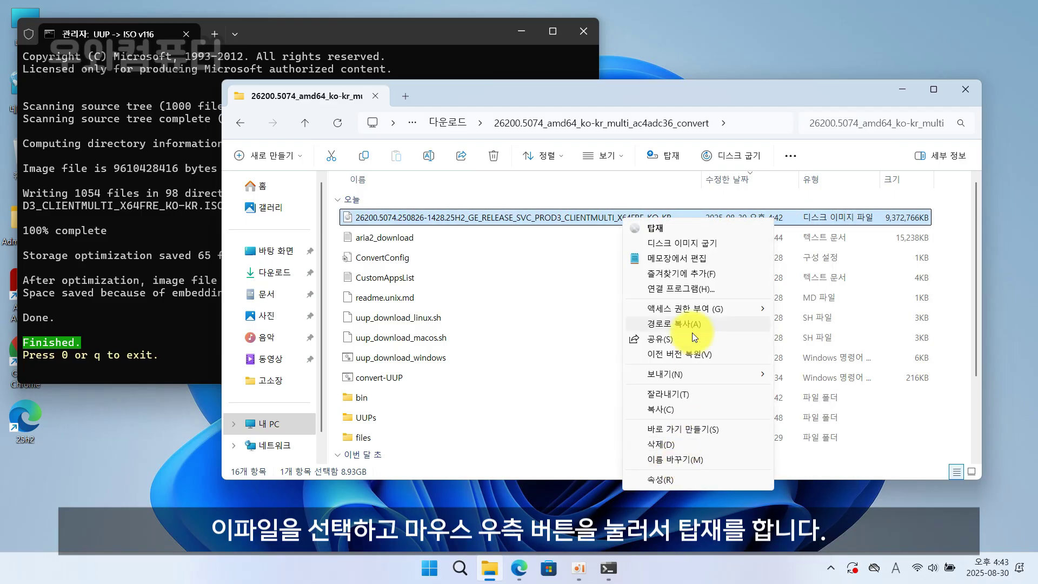
left_click(669, 229)
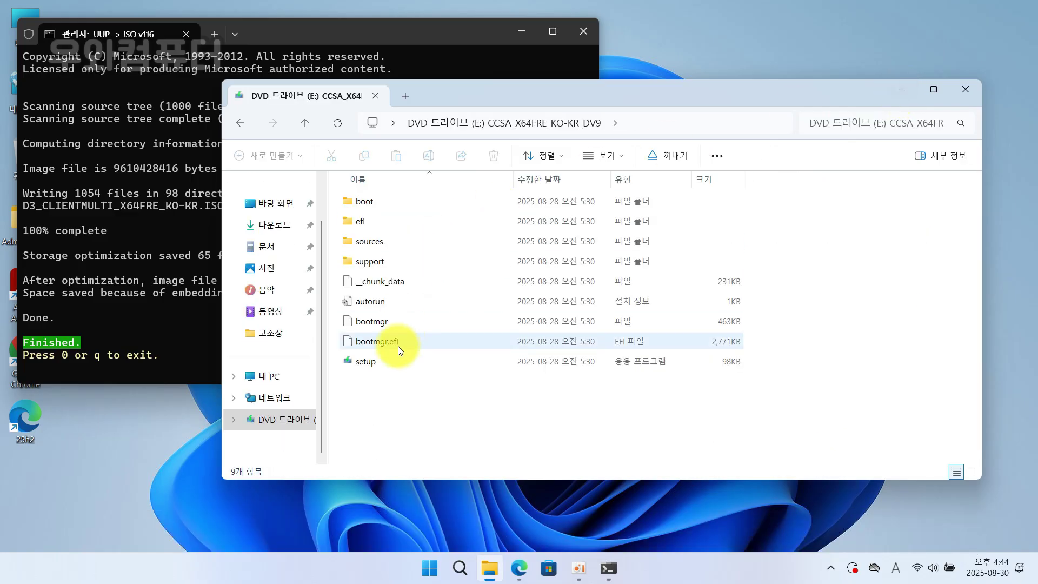
Step: Run setup from the mounted DVD drive as administrator, and minimize the terminal and folder windows
right_click(366, 362)
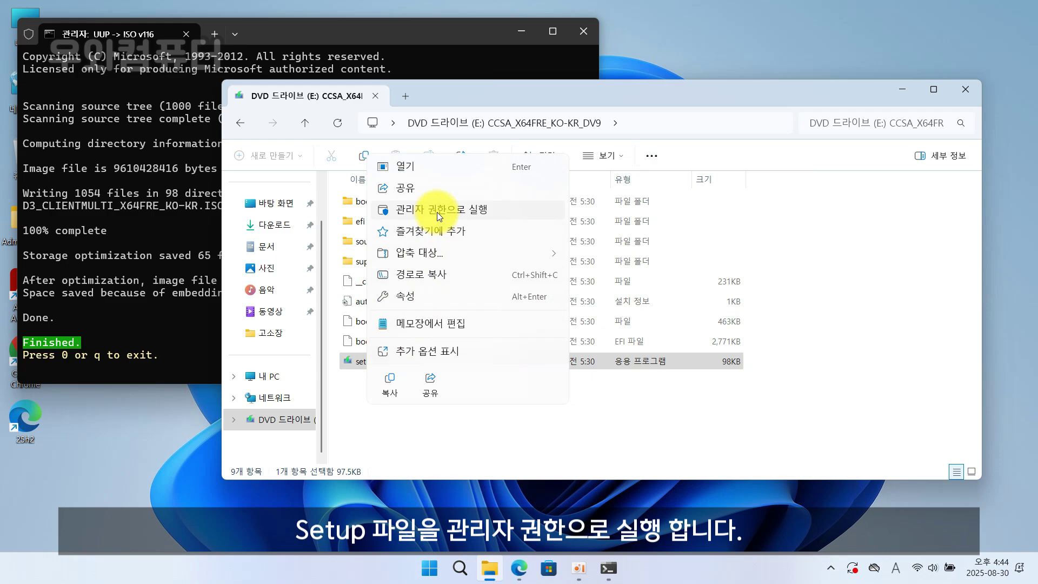
left_click(437, 212)
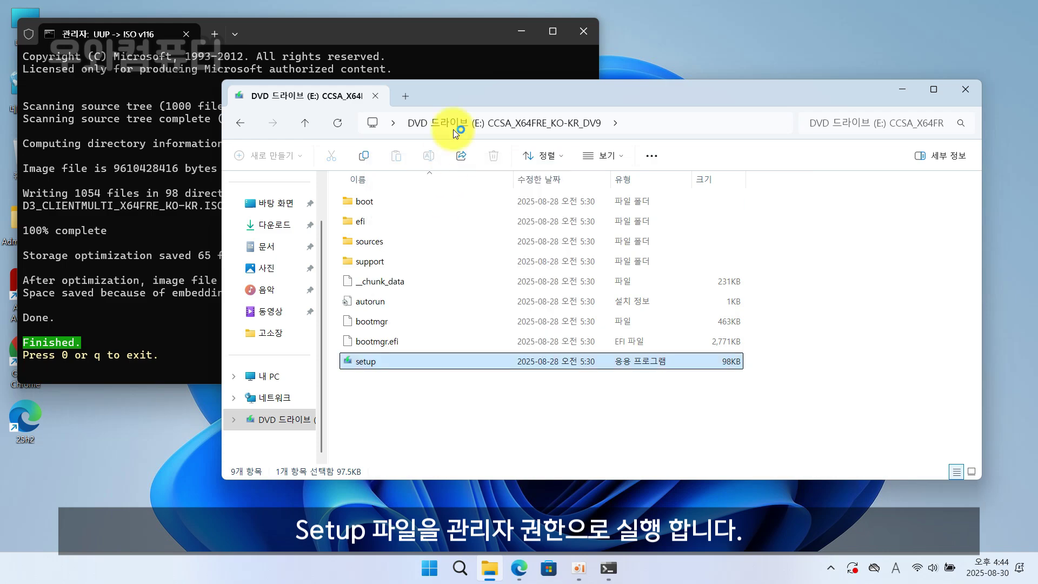
left_click(524, 32)
key("q")
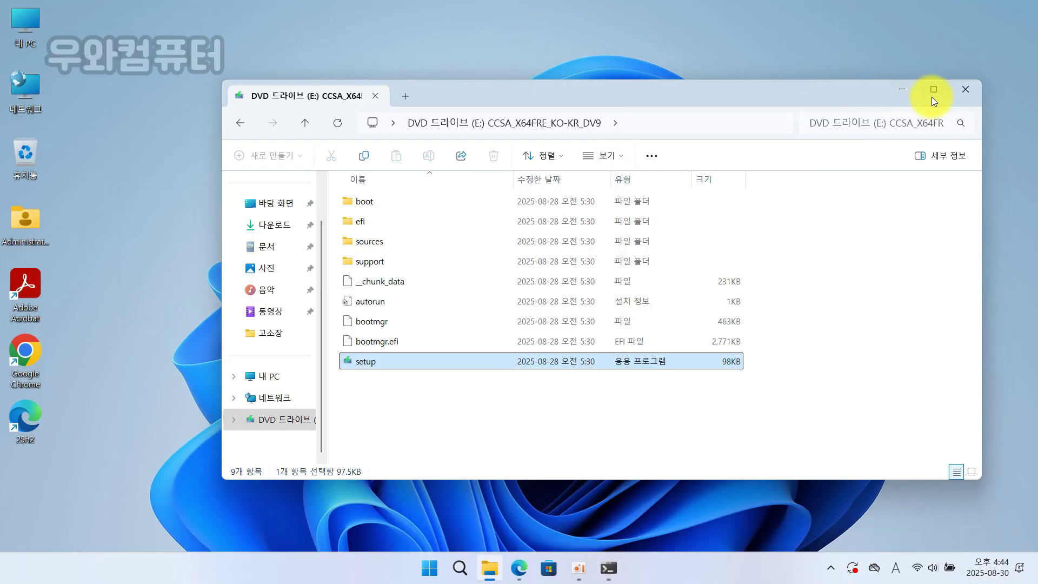
left_click(905, 87)
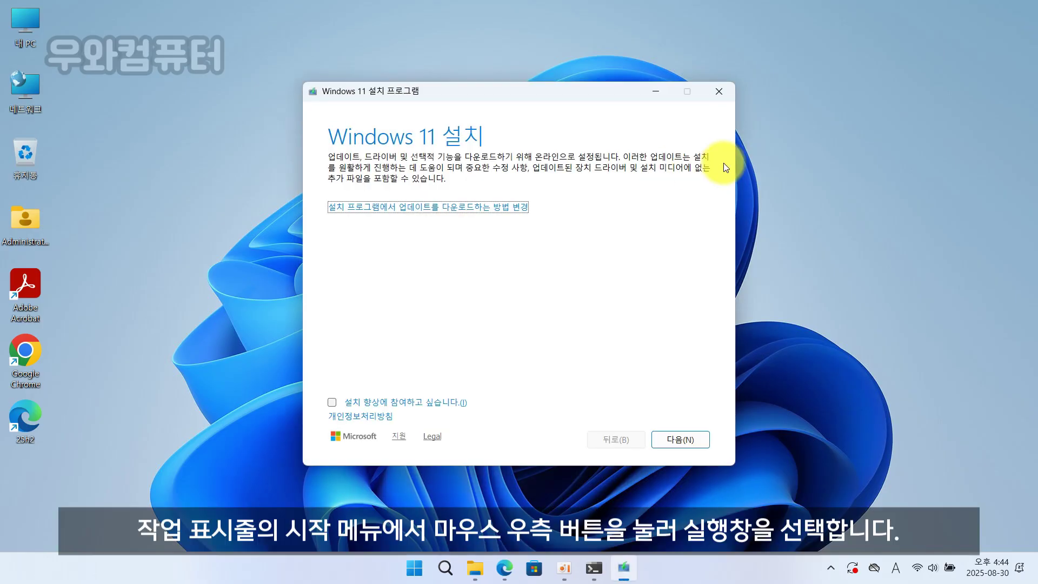
Step: Run winver to check the Windows version installed before the upgrade, and close the version information
right_click(412, 566)
left_click(410, 489)
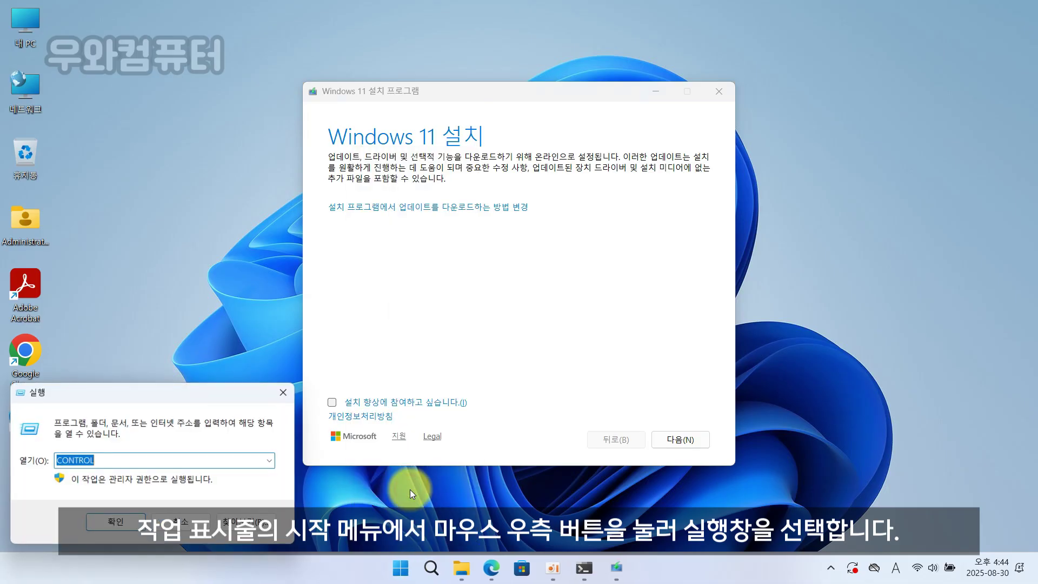
type("WINVER")
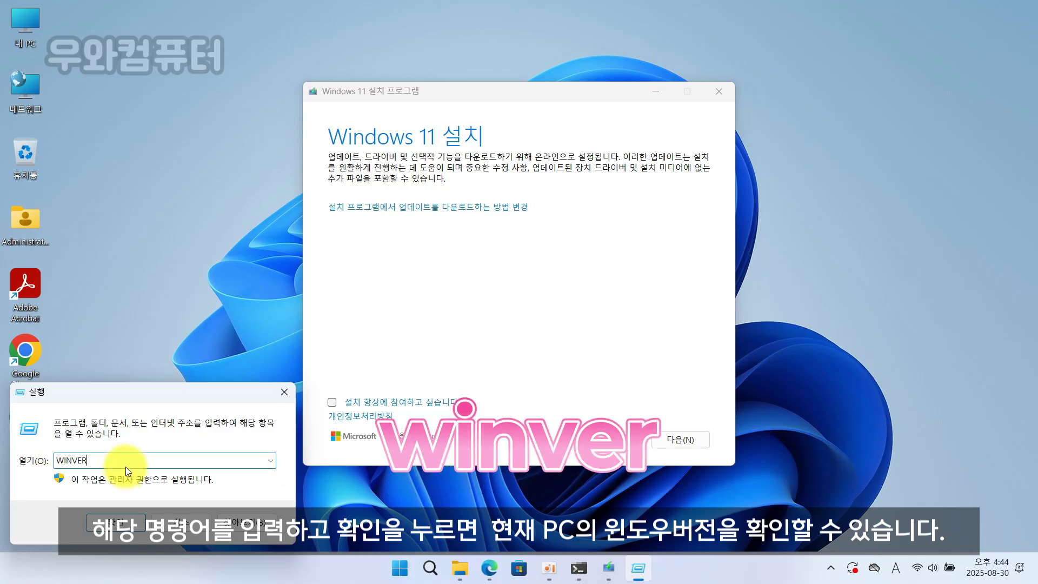
left_click_drag(140, 463, 35, 449)
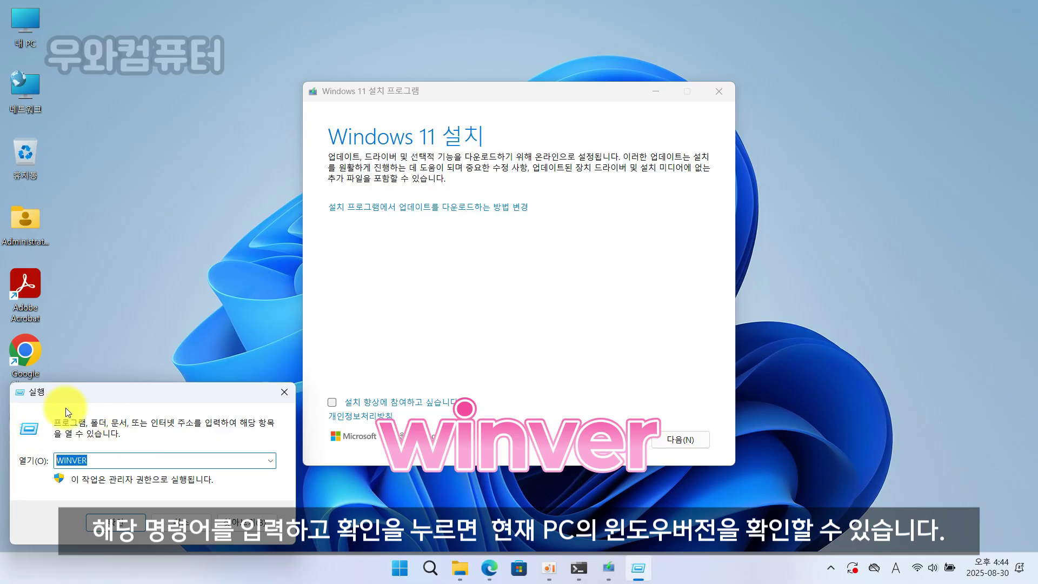
type("winver")
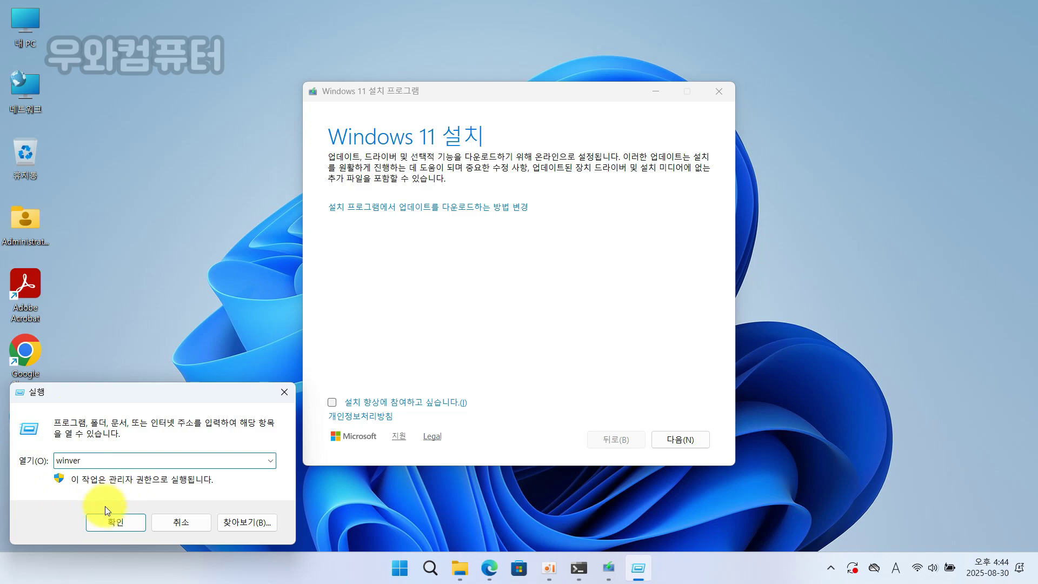
left_click(107, 525)
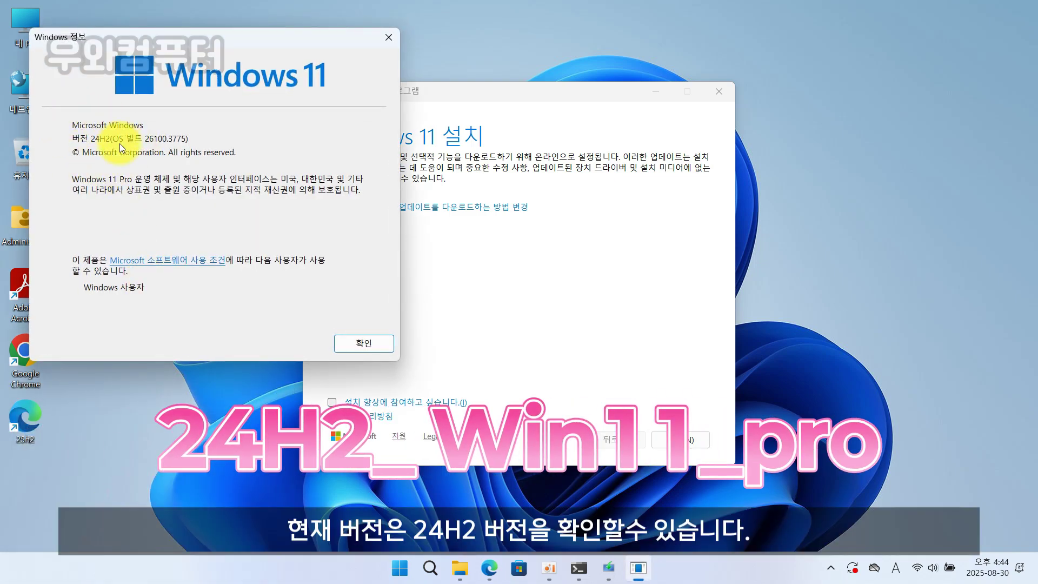
left_click(387, 40)
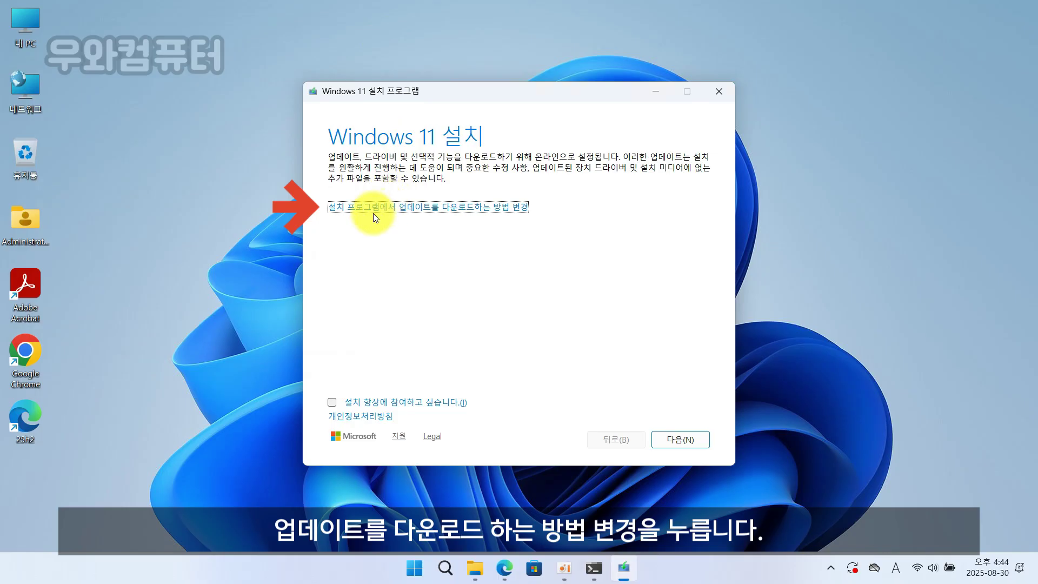
Step: Change how setup downloads updates to 나중에 (not right now) and continue to the license terms
left_click(497, 214)
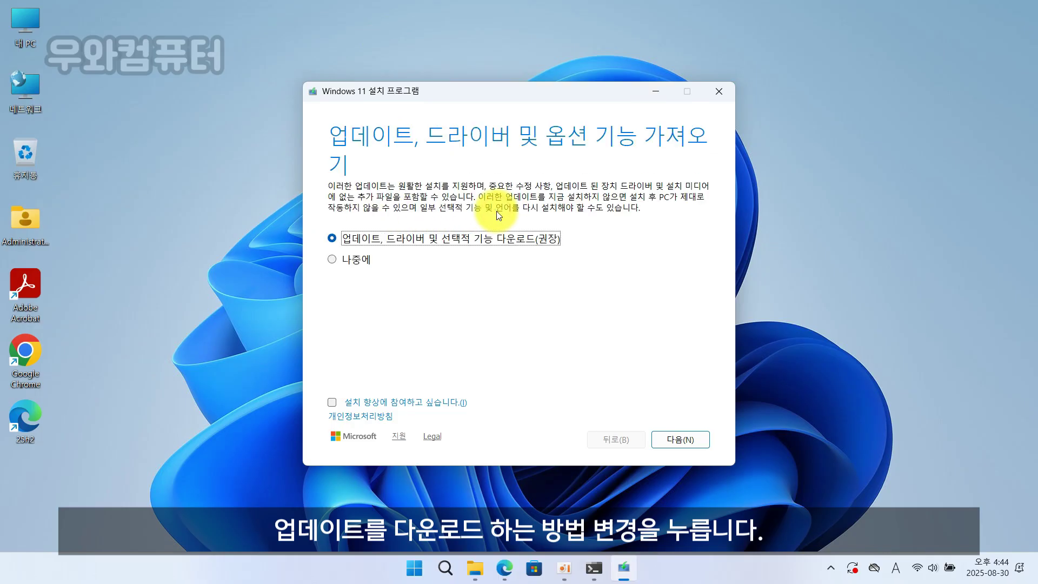
left_click(357, 260)
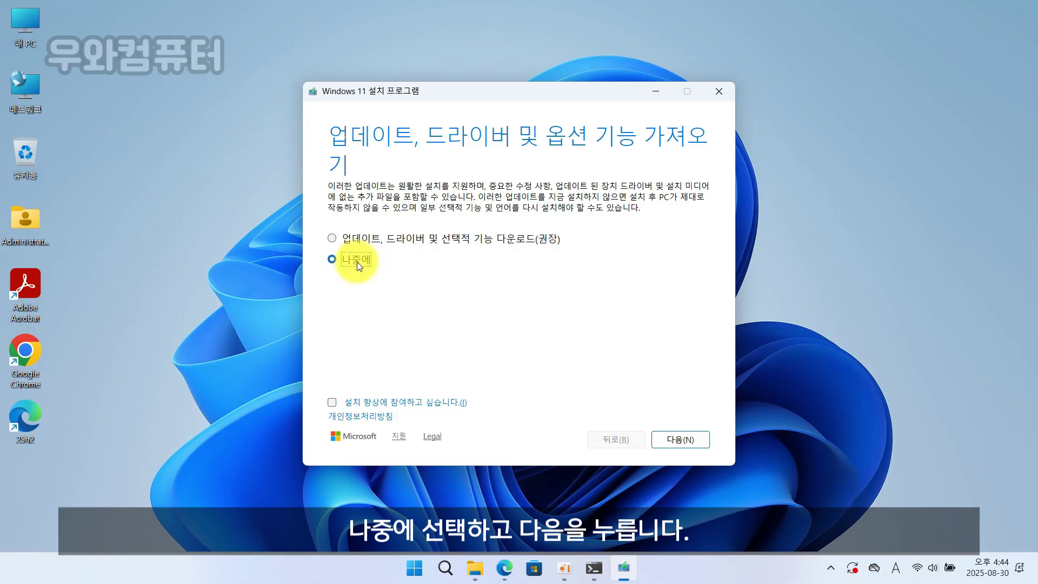
left_click(677, 440)
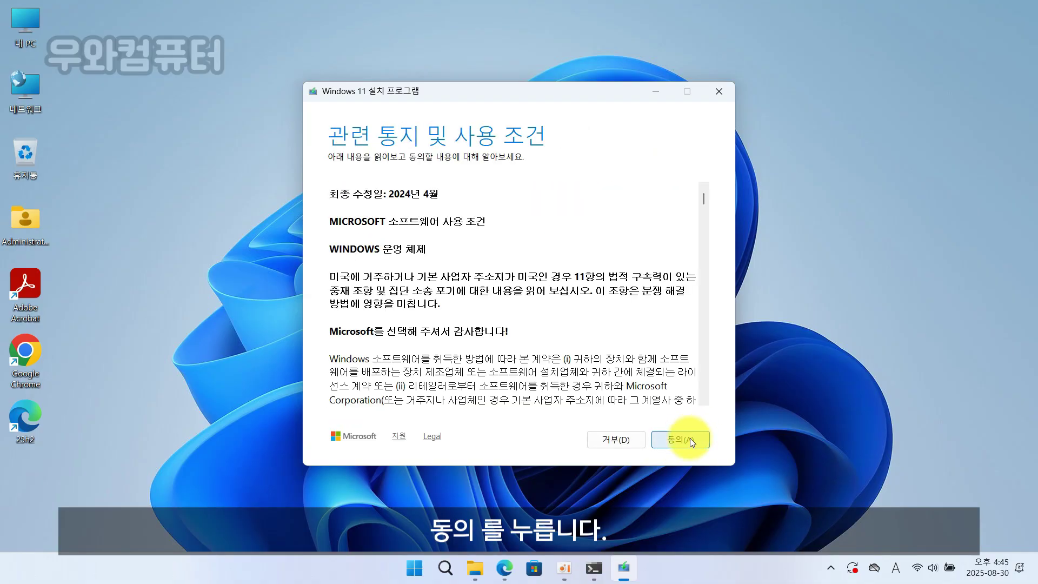
Step: Accept the license terms and start installing Windows 11 Pro, keeping personal files and apps
left_click(691, 437)
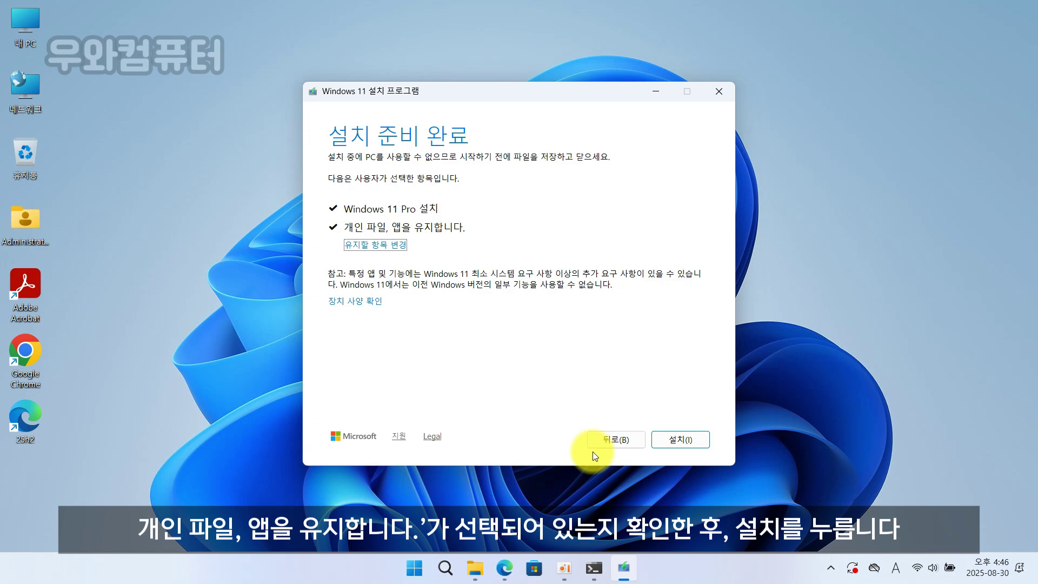
left_click(697, 441)
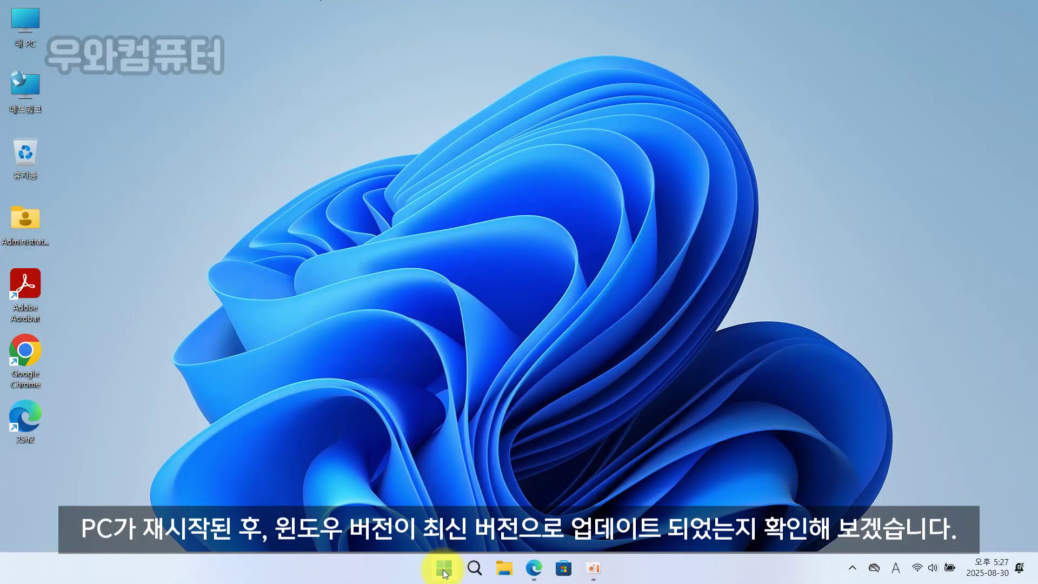
Step: Check the upgraded Windows version with winver, moving its window to the middle of the desktop, and close it
right_click(444, 567)
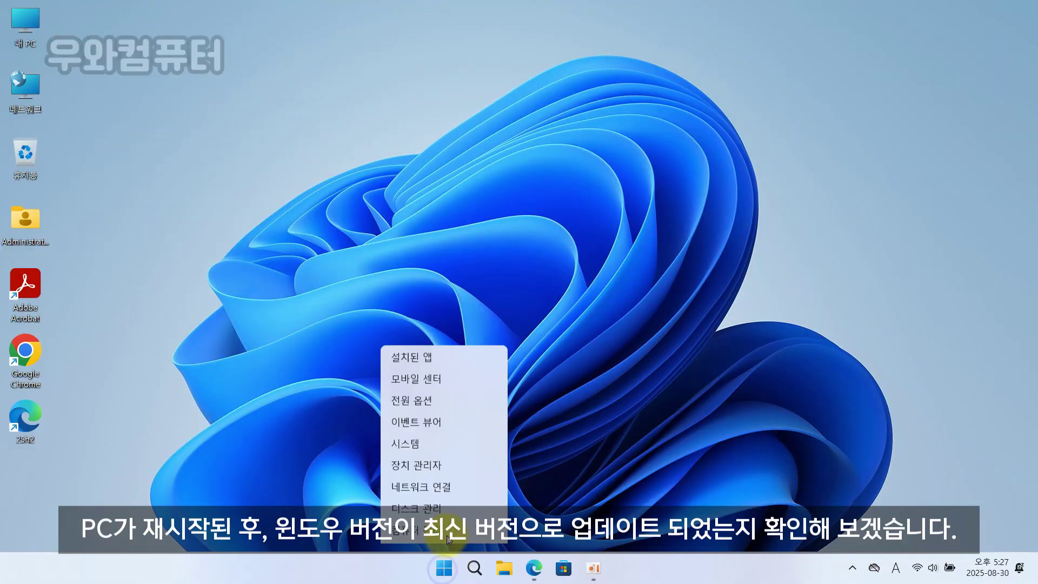
left_click(446, 483)
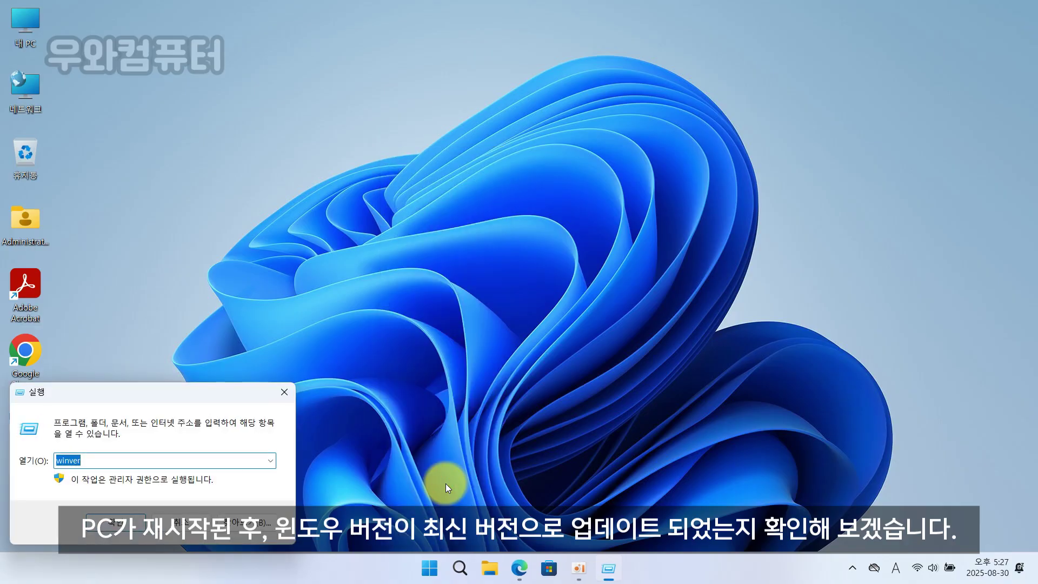
type("winver")
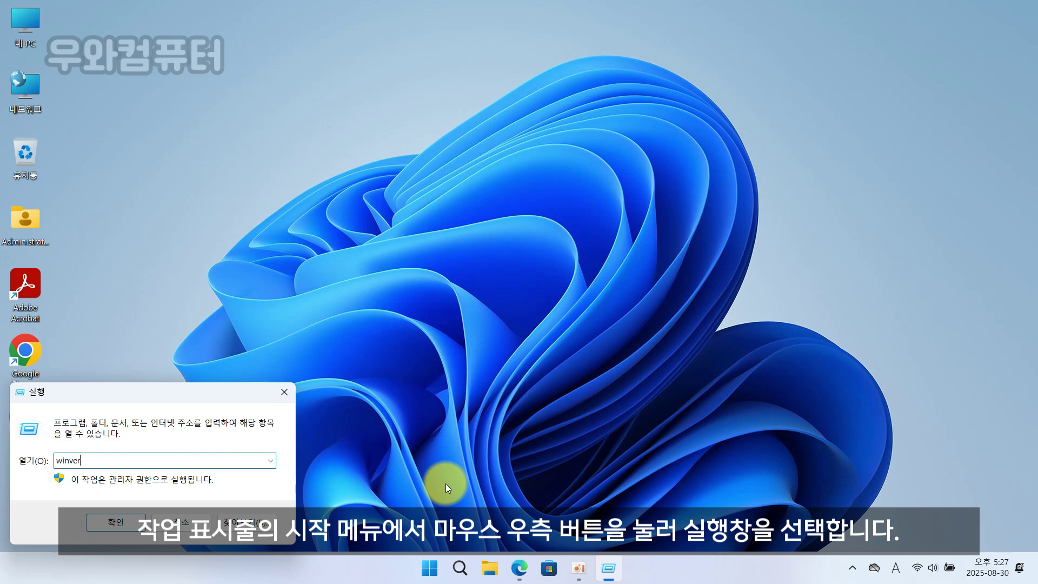
left_click(115, 522)
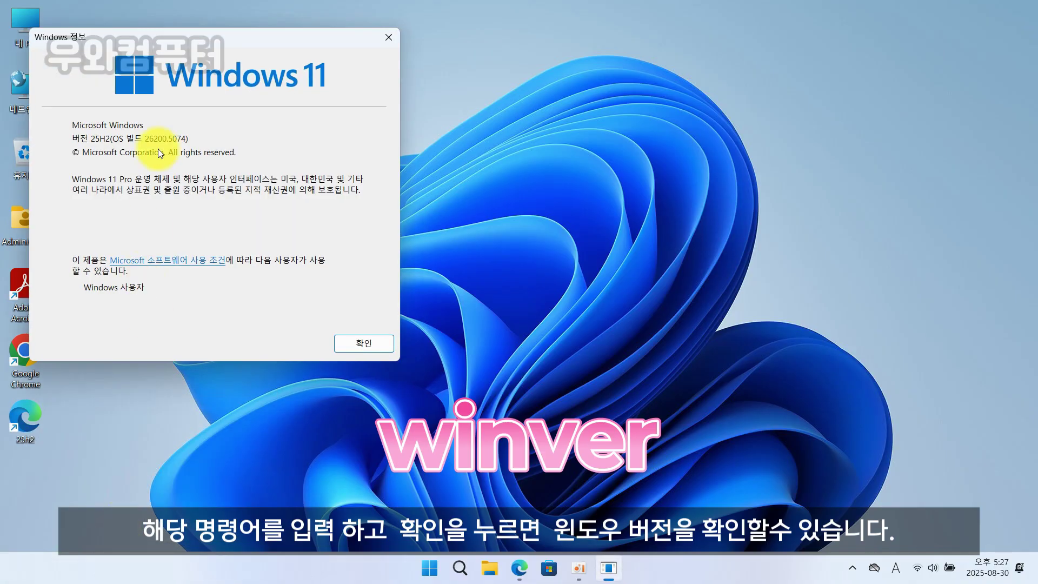
left_click_drag(187, 43, 534, 73)
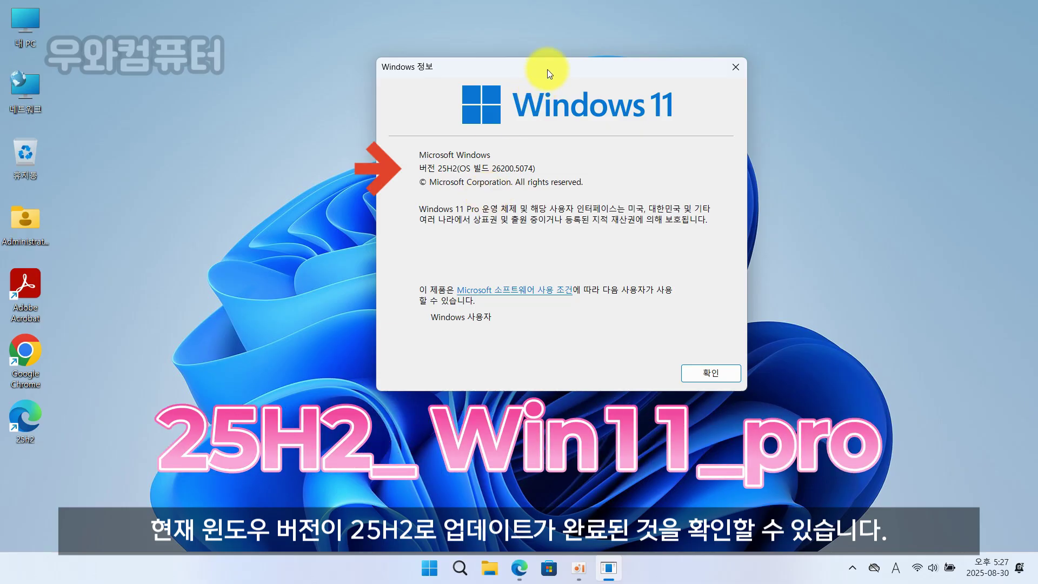
left_click_drag(550, 66, 548, 68)
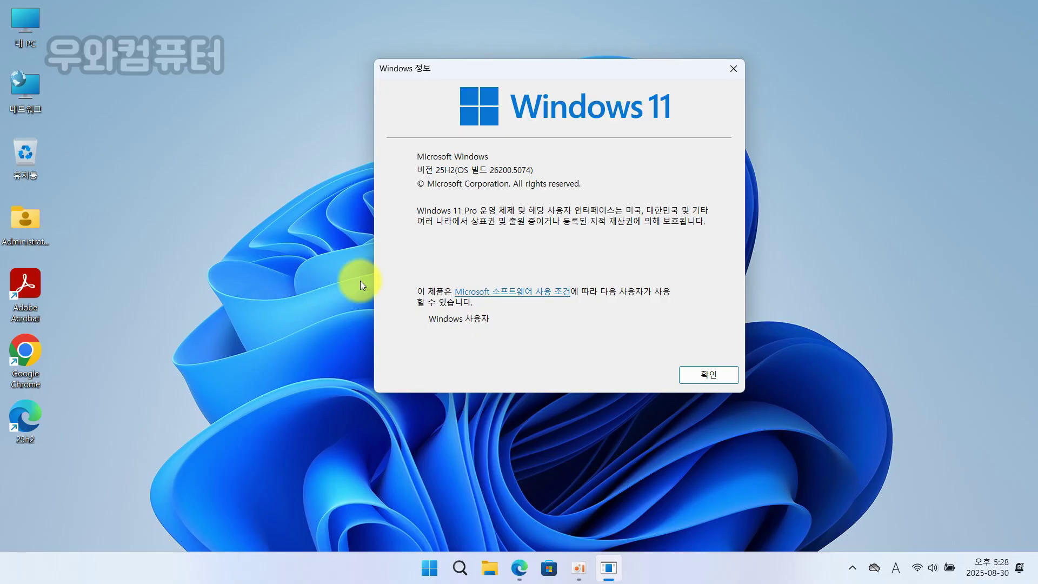
left_click_drag(524, 64, 509, 68)
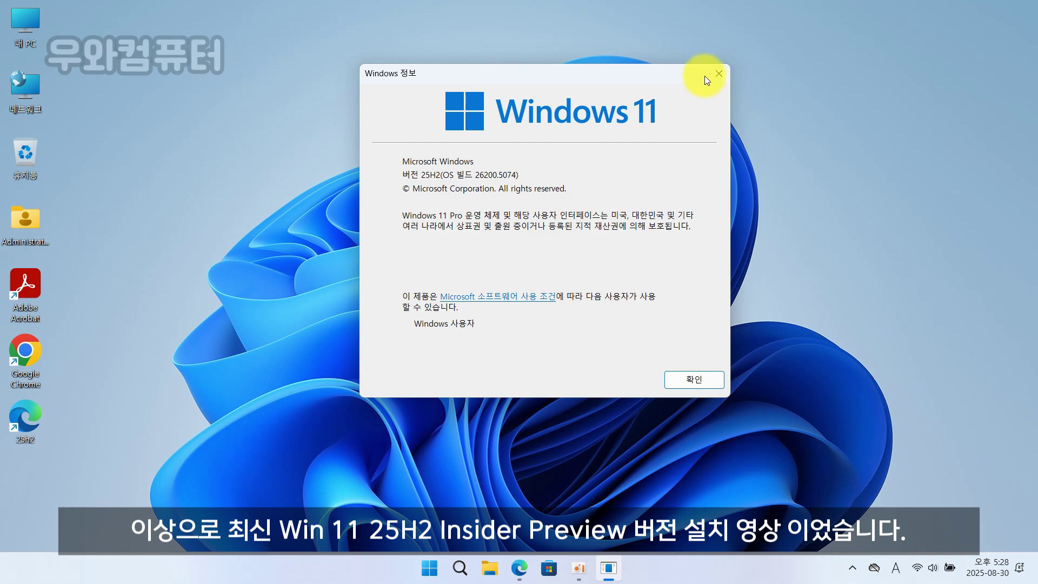
left_click(725, 69)
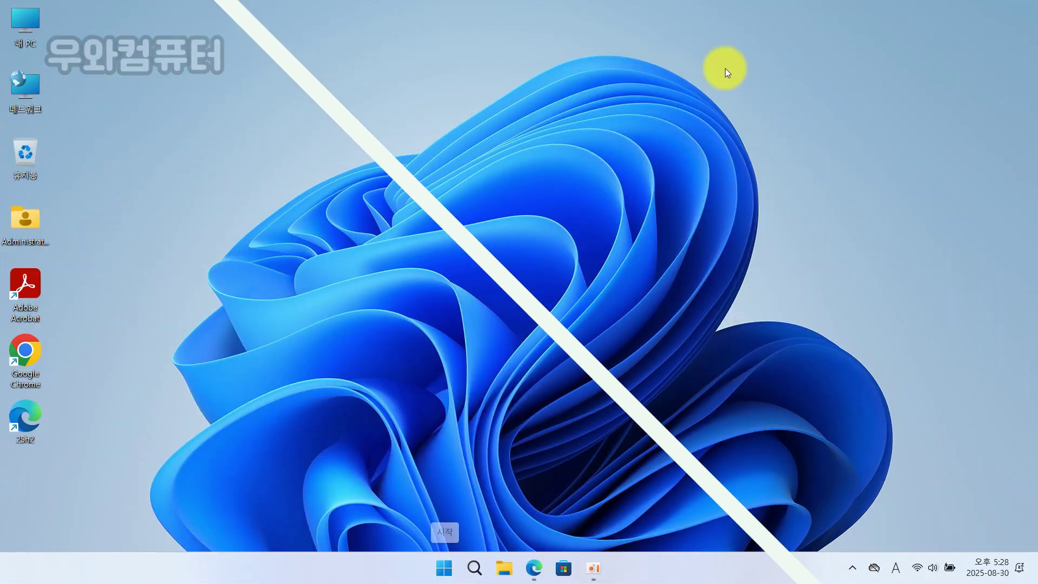